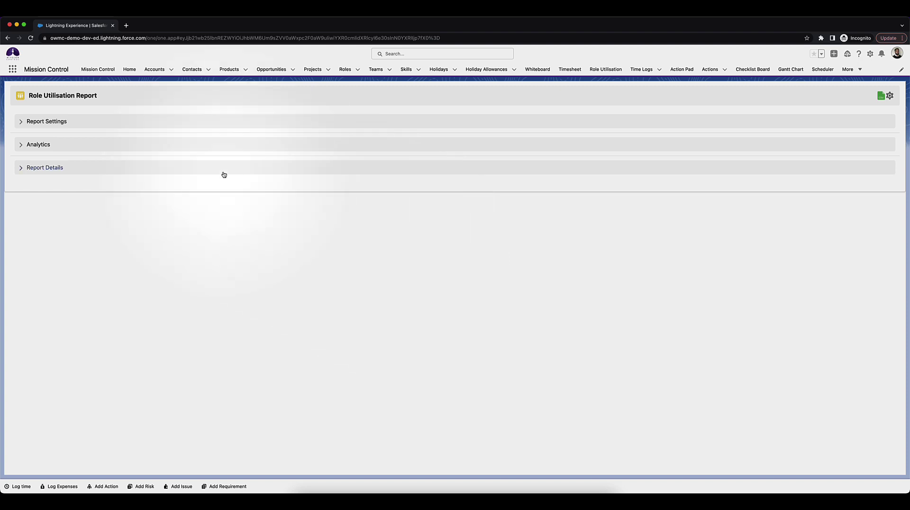
# - Expand the report settings and filter the report by the master teams Australia and US
pyautogui.click(64, 122)
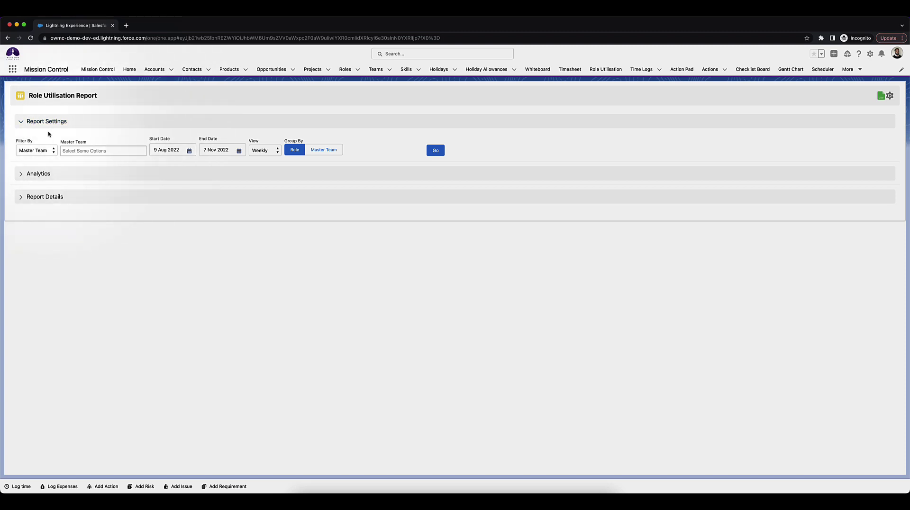
pyautogui.click(22, 155)
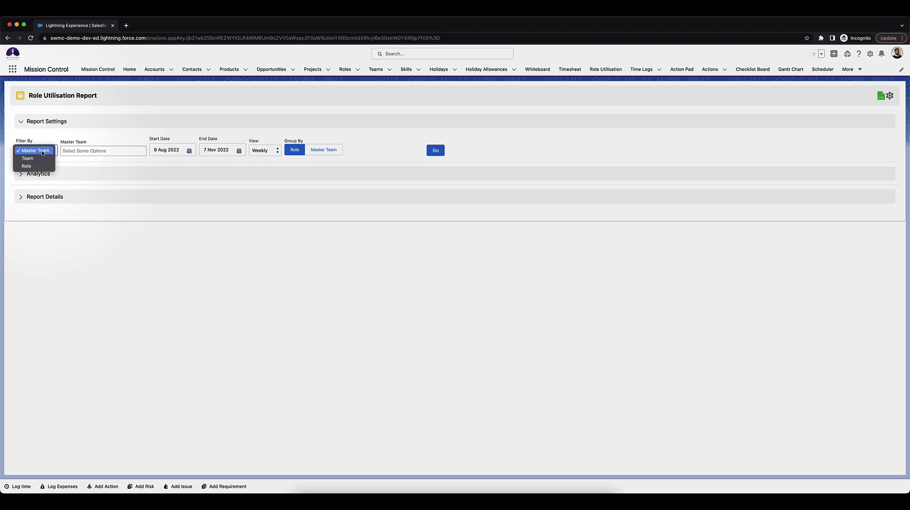
pyautogui.click(69, 151)
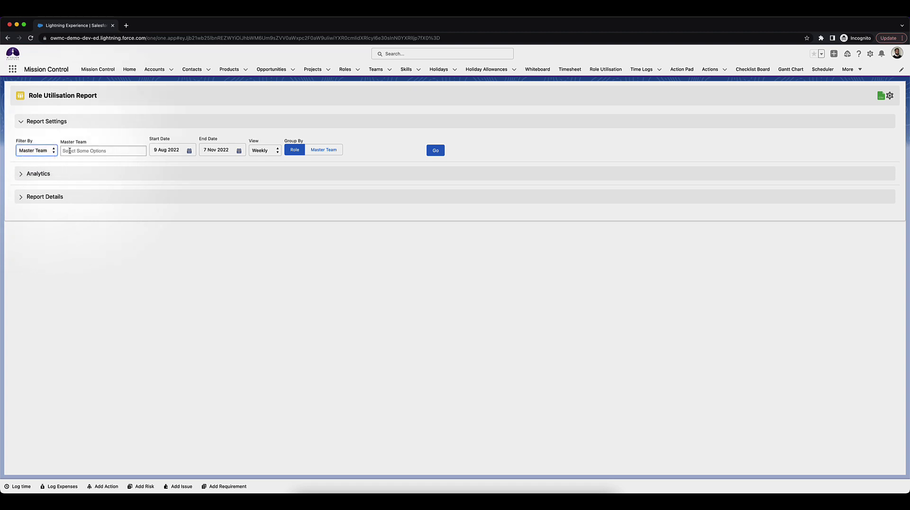
pyautogui.click(70, 150)
pyautogui.click(72, 159)
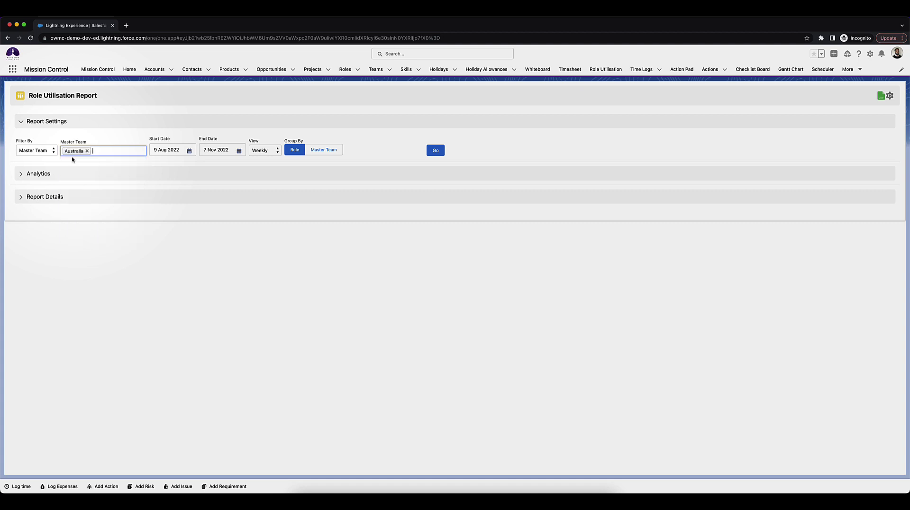
pyautogui.click(114, 148)
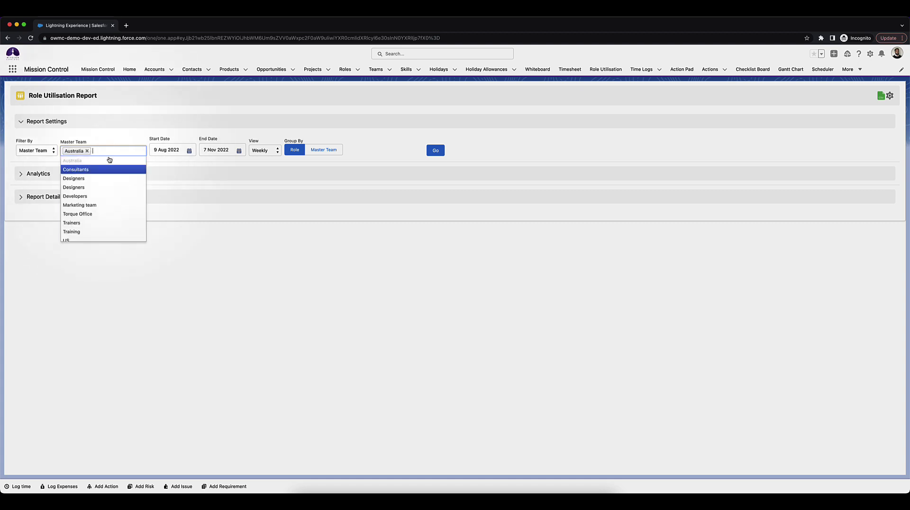
pyautogui.click(81, 240)
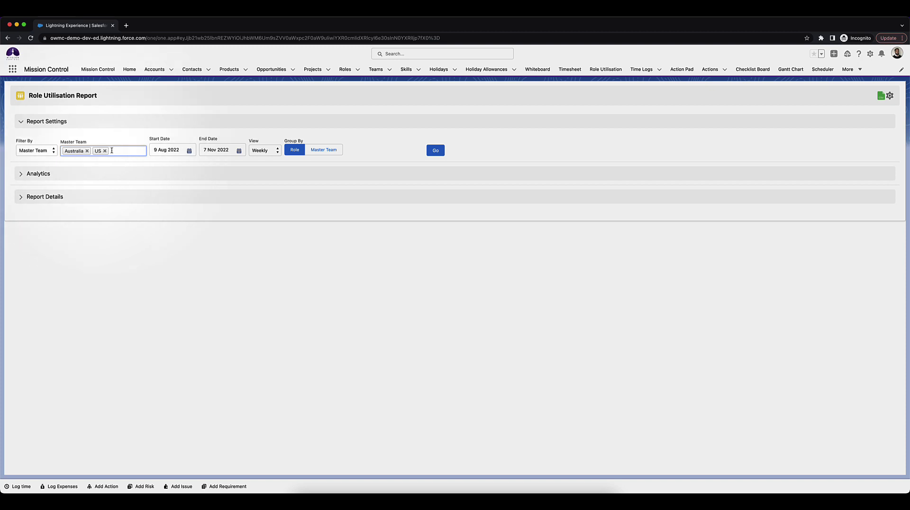
# - Set the report period to 1 Aug 2022 through 30 Sep 2022 with a weekly view
pyautogui.click(166, 150)
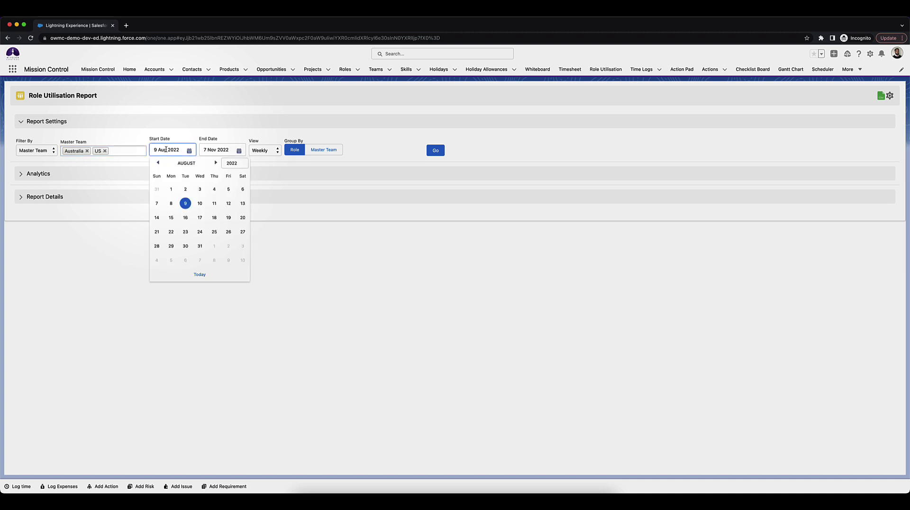
pyautogui.click(171, 189)
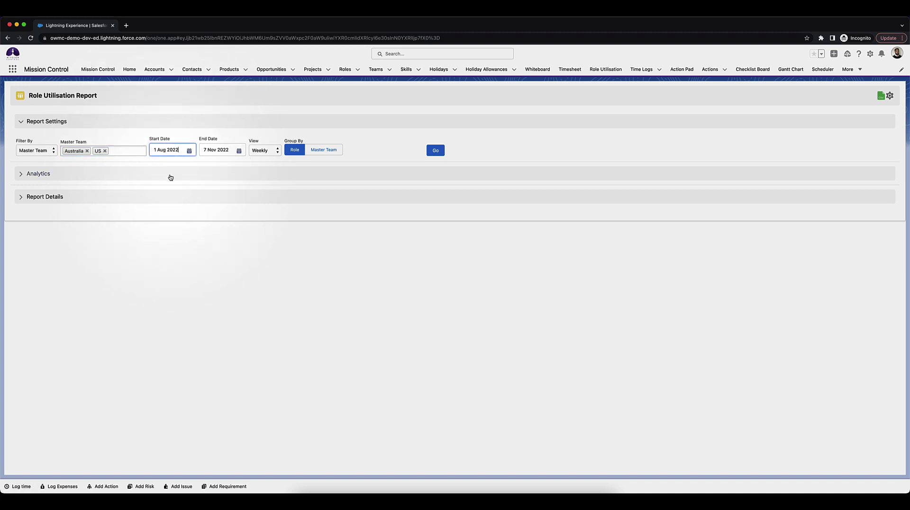
pyautogui.click(223, 150)
pyautogui.click(208, 163)
pyautogui.click(278, 190)
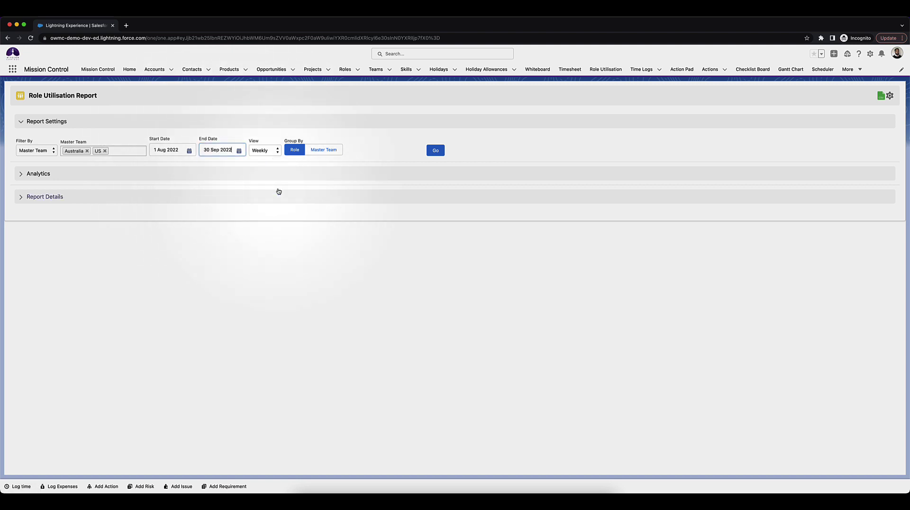
pyautogui.click(259, 149)
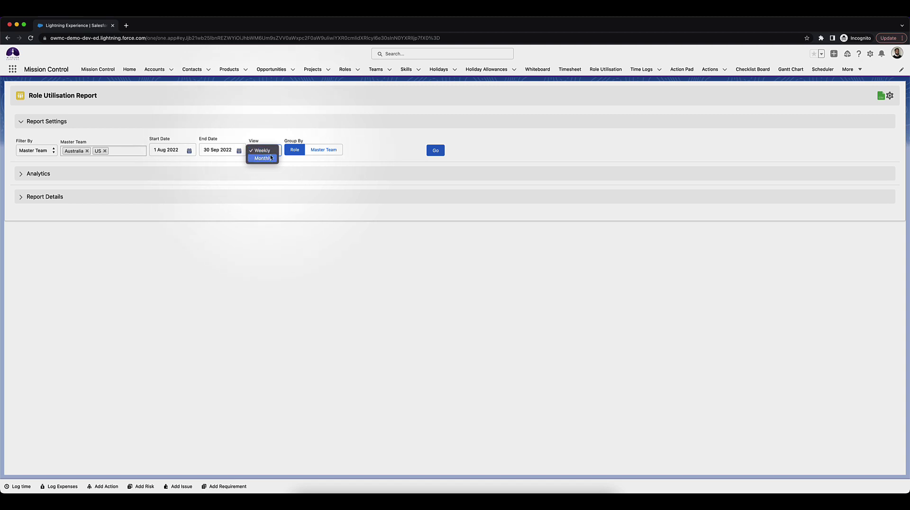
pyautogui.click(269, 150)
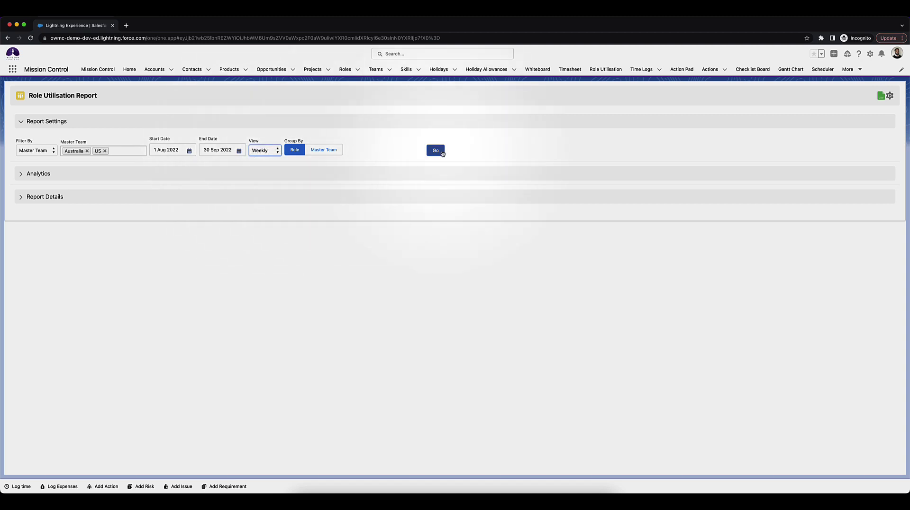
# - Review the report's utilisation, billable and scheduled performance breakpoint settings without saving
pyautogui.click(891, 96)
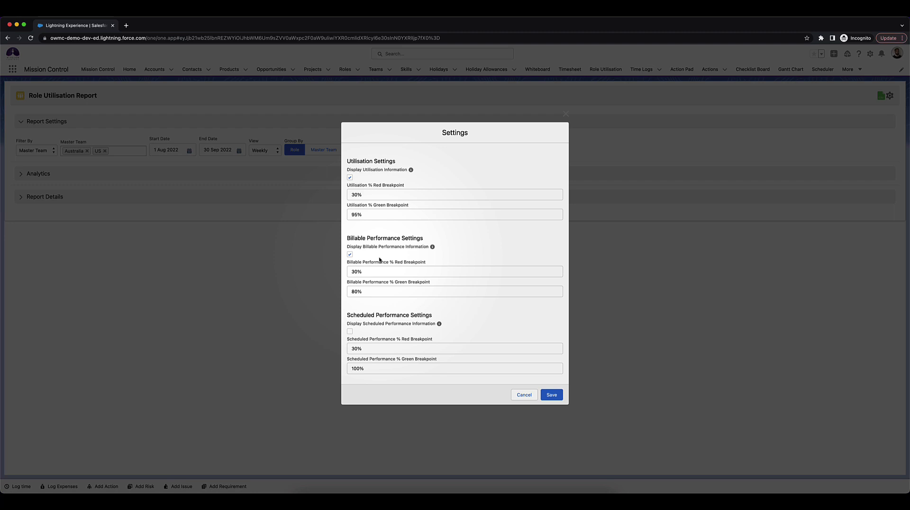
pyautogui.click(532, 395)
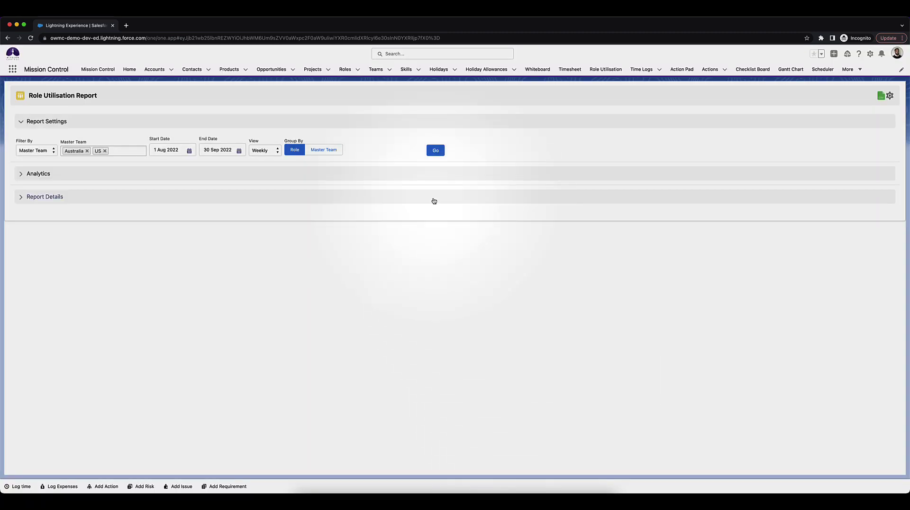
# - Generate the role utilisation report and expand its Analytics and Report Details sections
pyautogui.click(435, 150)
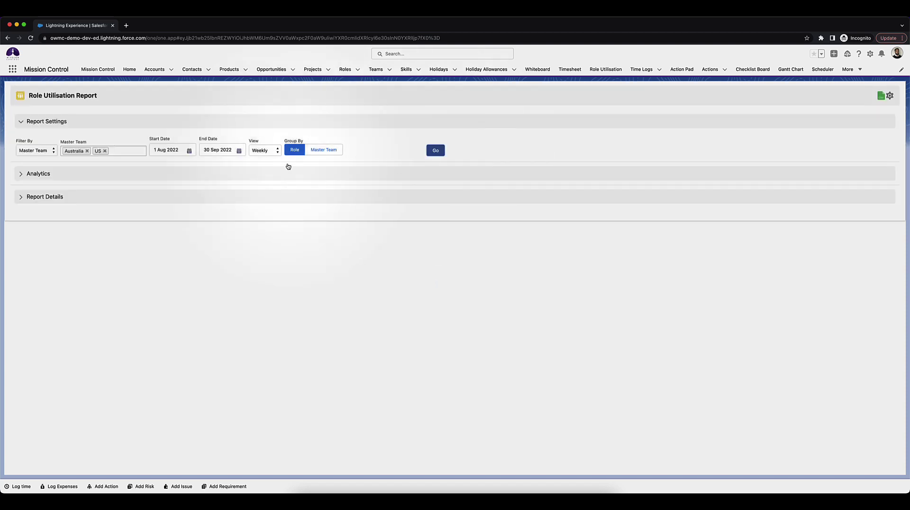
pyautogui.click(37, 174)
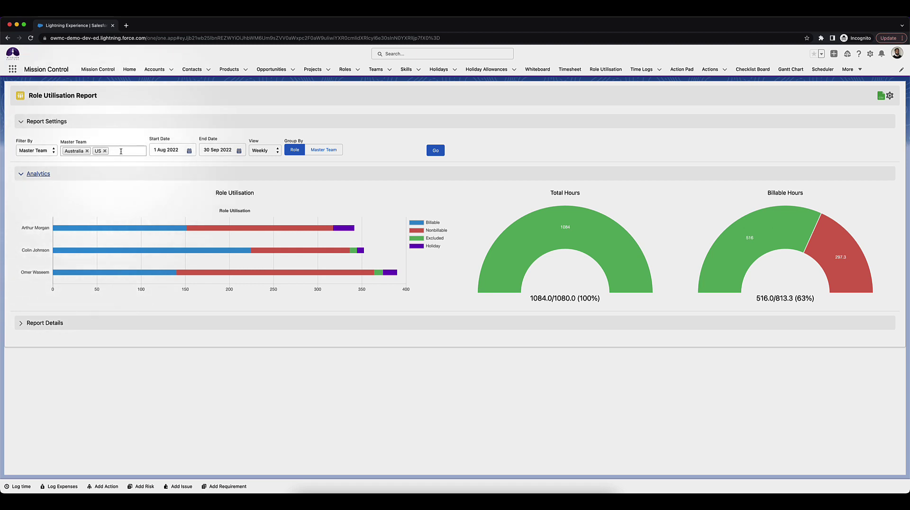
pyautogui.click(146, 198)
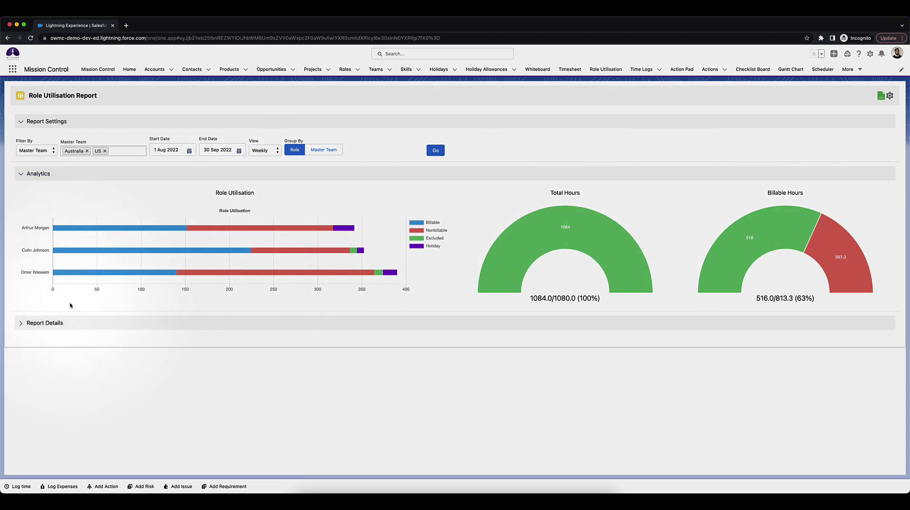
pyautogui.click(37, 324)
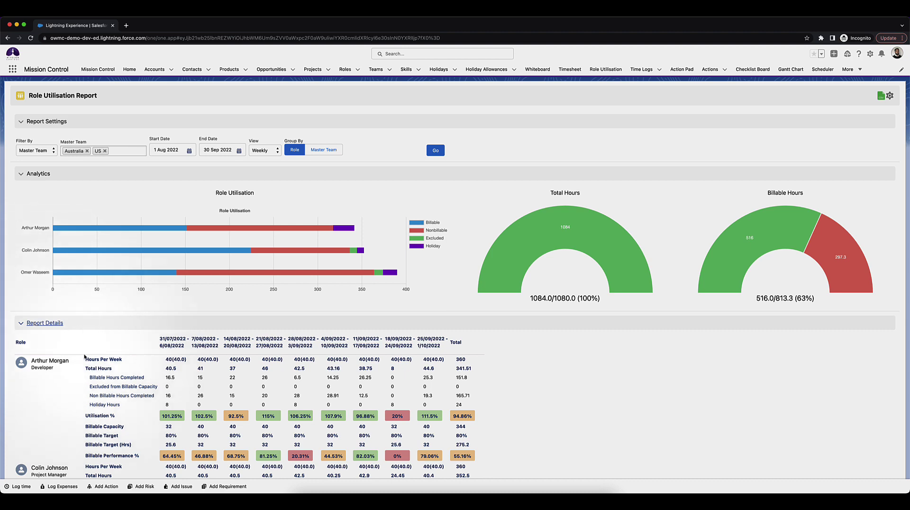
# - Examine each role's weekly hours, utilisation and billable performance, the grand totals and the role utilisation chart
pyautogui.scroll(-10, 83, 426)
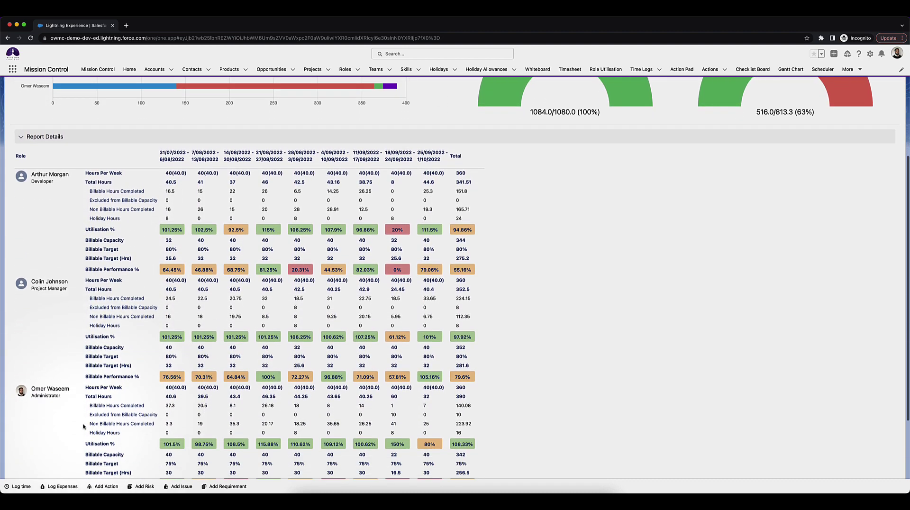
pyautogui.scroll(1, 83, 427)
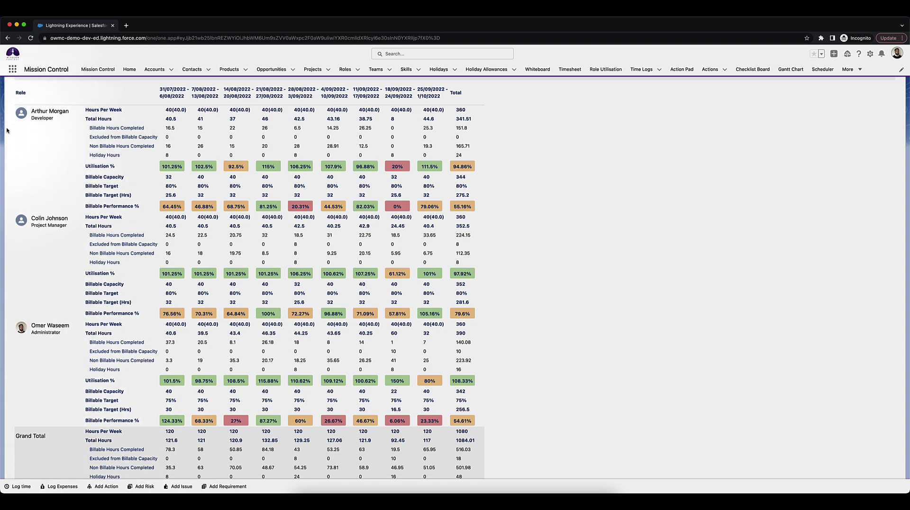
pyautogui.scroll(-3, 47, 396)
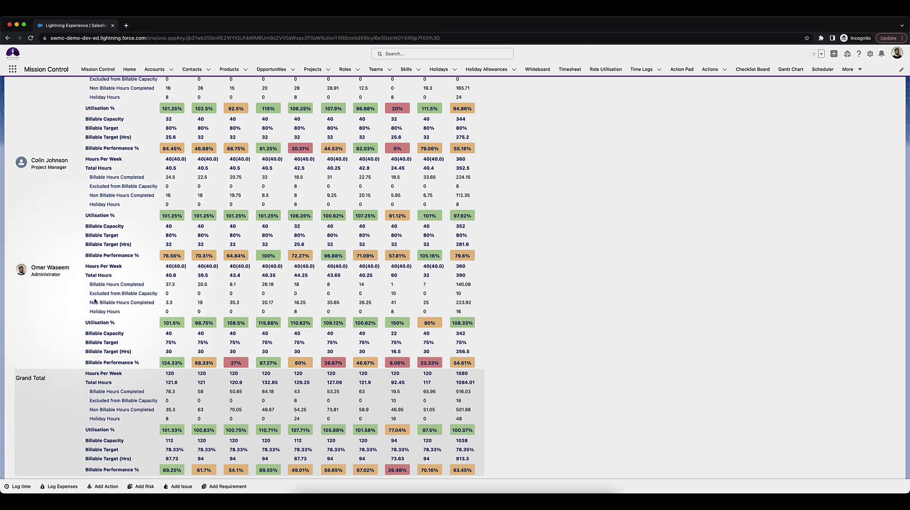
pyautogui.scroll(1, 74, 306)
pyautogui.scroll(3, 74, 307)
pyautogui.scroll(-1, 74, 307)
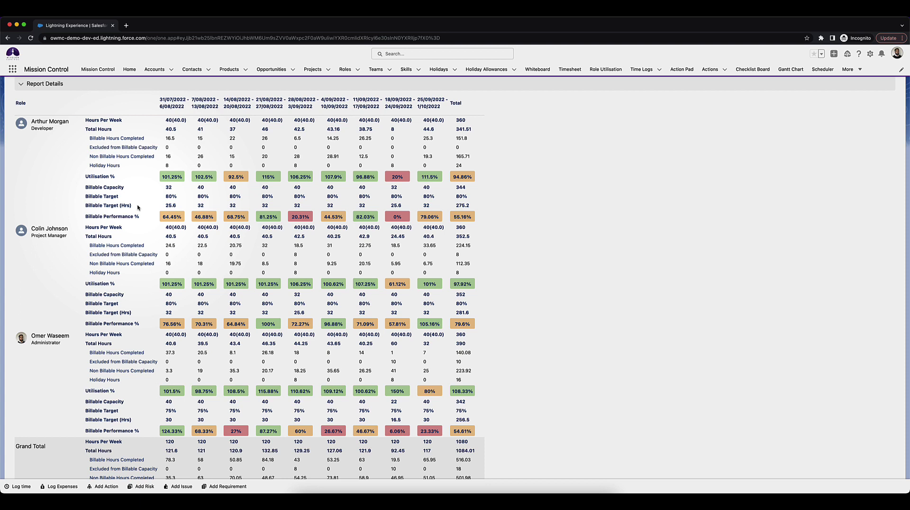
pyautogui.scroll(-1, 138, 207)
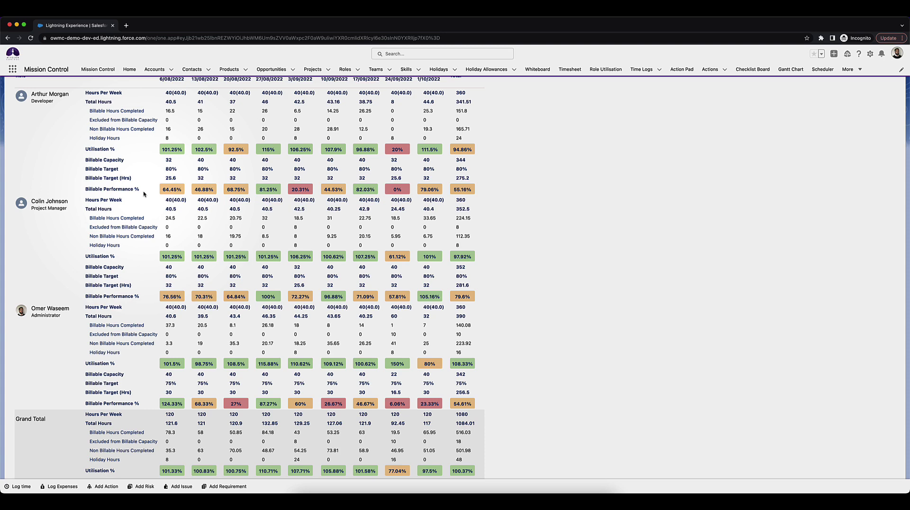
pyautogui.scroll(5, 144, 194)
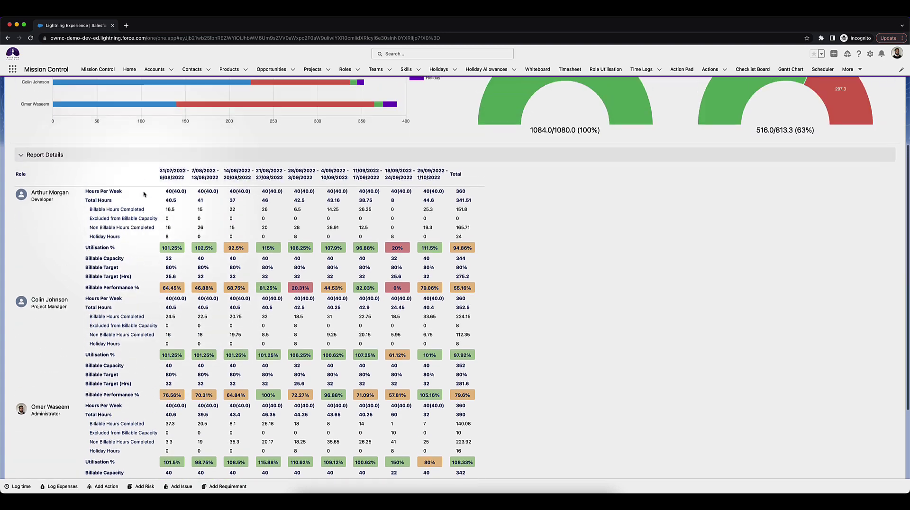
pyautogui.scroll(2, 143, 194)
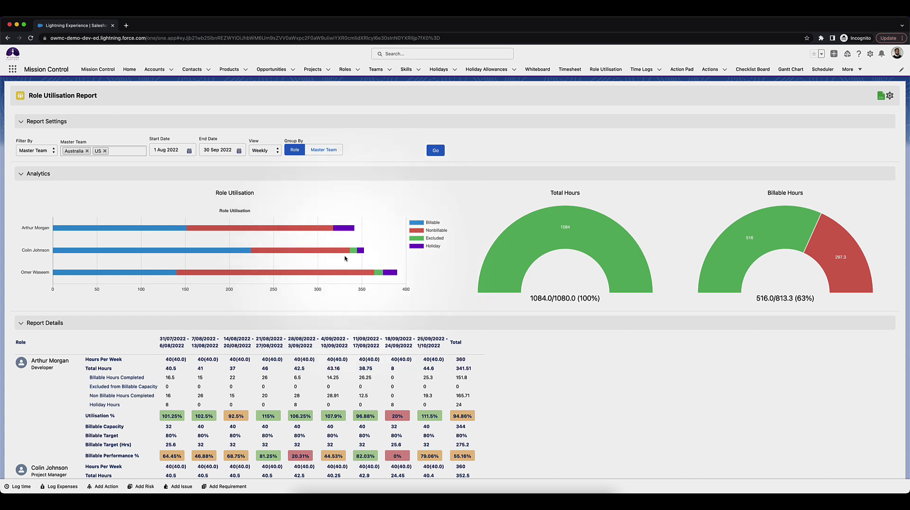
pyautogui.moveTo(79, 231)
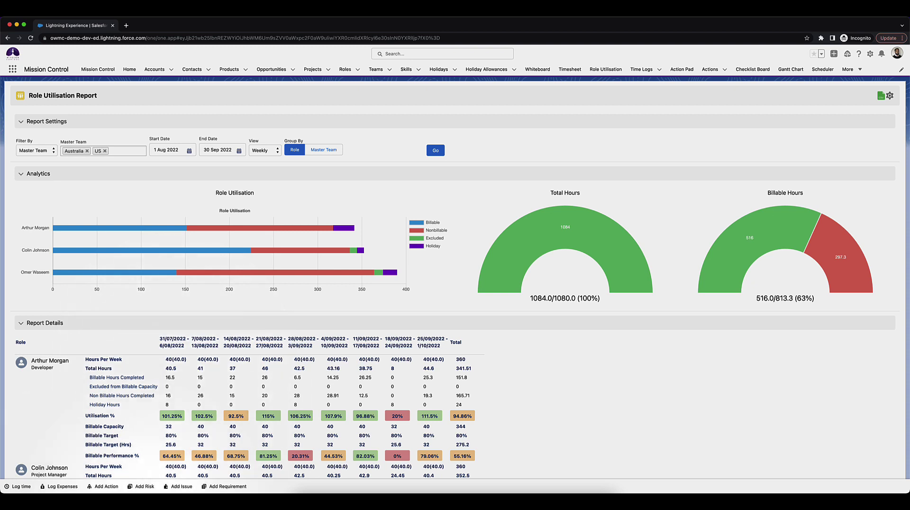
# - Start a time log for the Developer role and exclude it from billable capacity
pyautogui.click(16, 488)
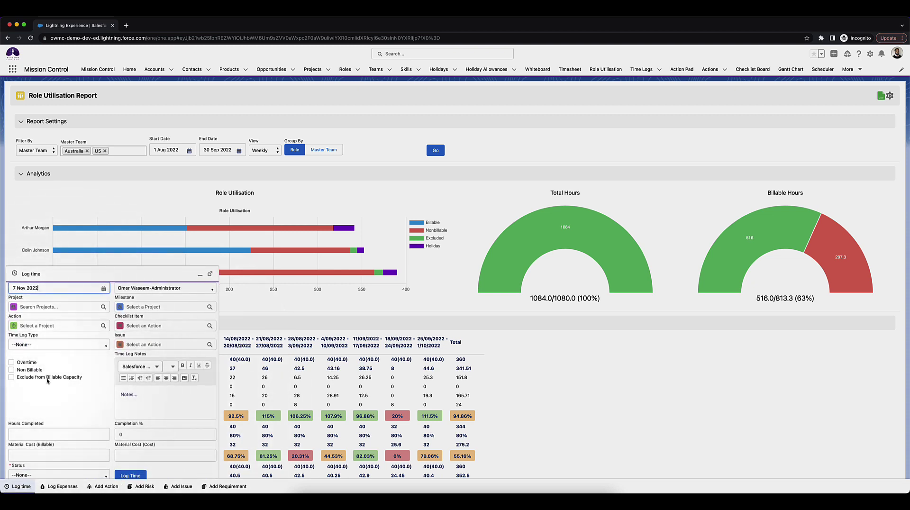
pyautogui.click(11, 378)
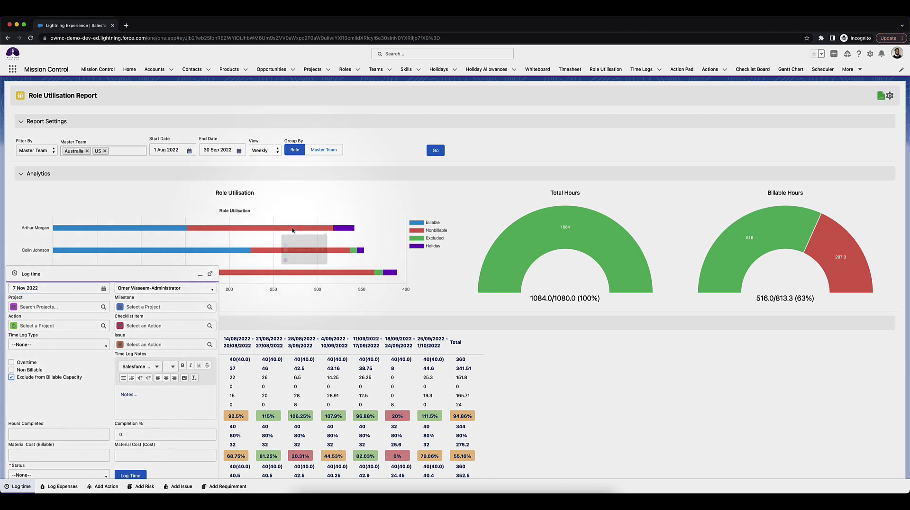
pyautogui.click(166, 288)
pyautogui.click(148, 132)
# - Assign the time log to the project Adidas: Website Development, milestone Build and action Build framework
pyautogui.click(50, 307)
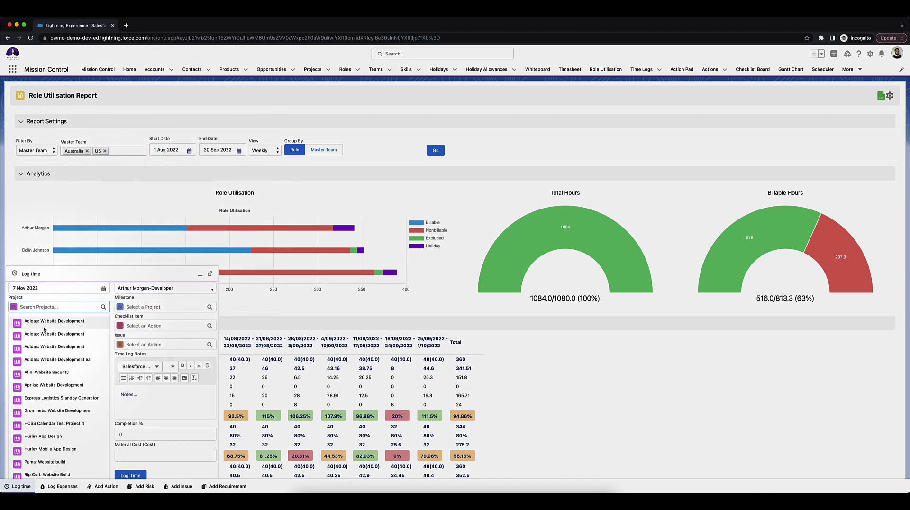
pyautogui.click(50, 320)
pyautogui.click(144, 308)
pyautogui.click(148, 321)
pyautogui.click(57, 324)
pyautogui.click(59, 343)
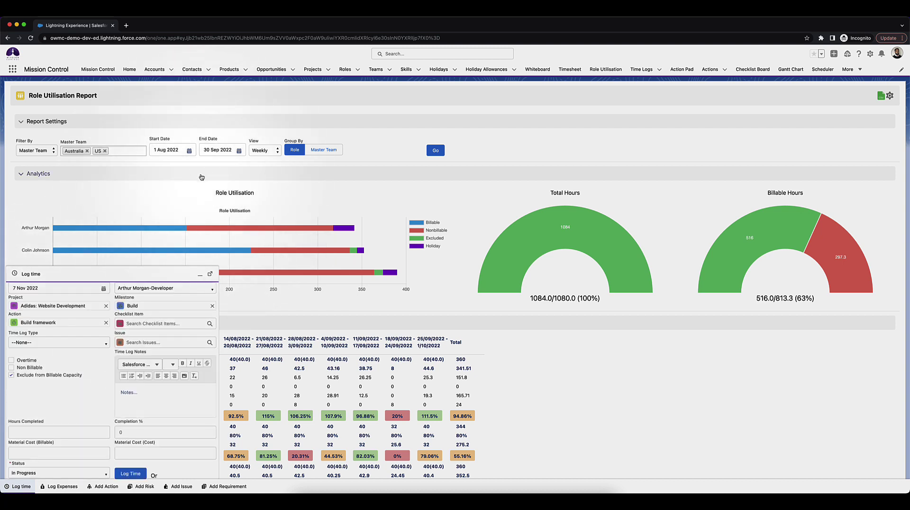
# - Date the time log 20 Sep 2022, enter 5 completed hours, and submit it
pyautogui.click(76, 289)
pyautogui.click(17, 301)
pyautogui.click(17, 302)
pyautogui.click(44, 370)
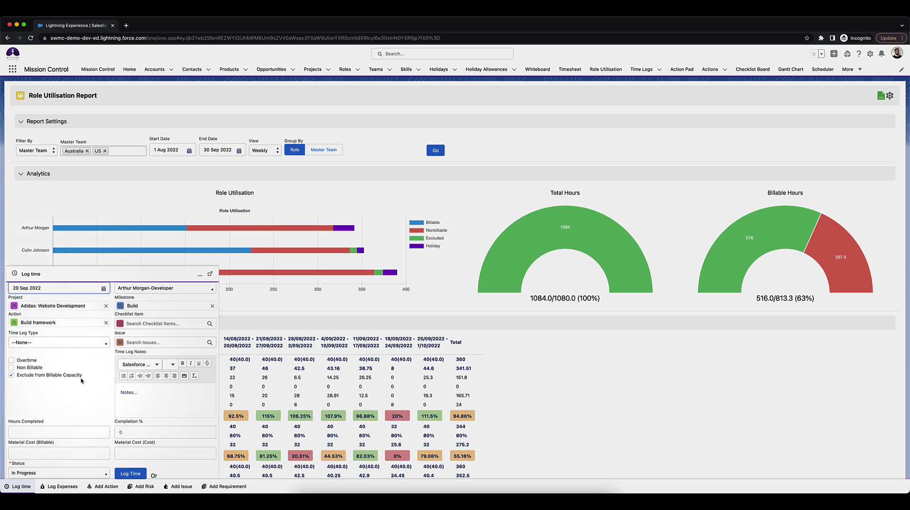
pyautogui.scroll(-1, 82, 383)
pyautogui.click(56, 411)
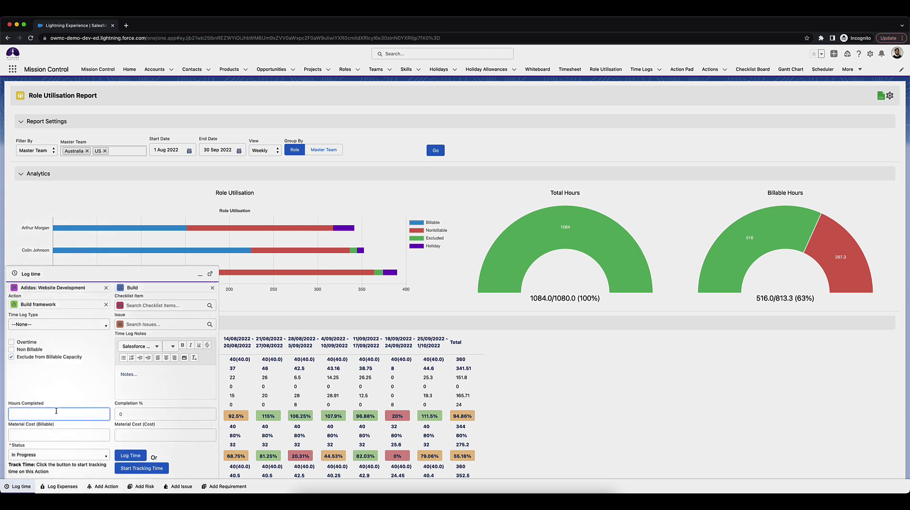
pyautogui.click(131, 454)
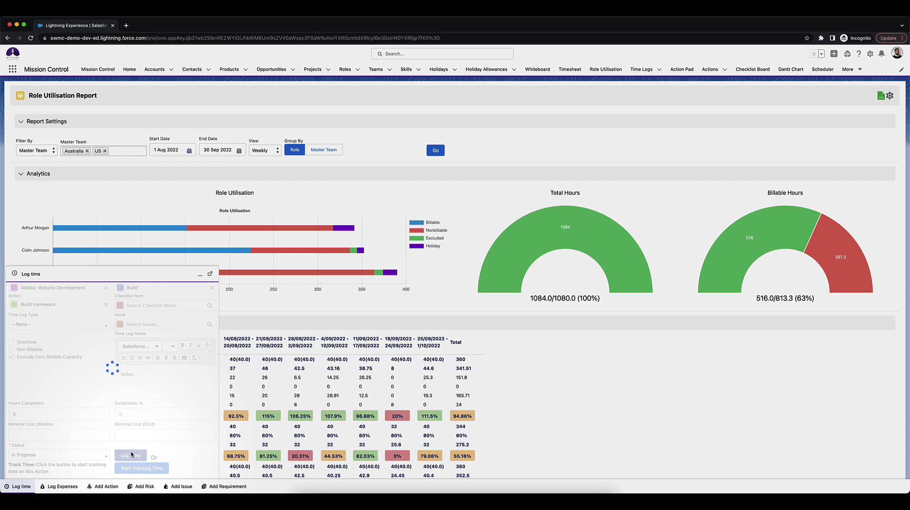
pyautogui.click(200, 275)
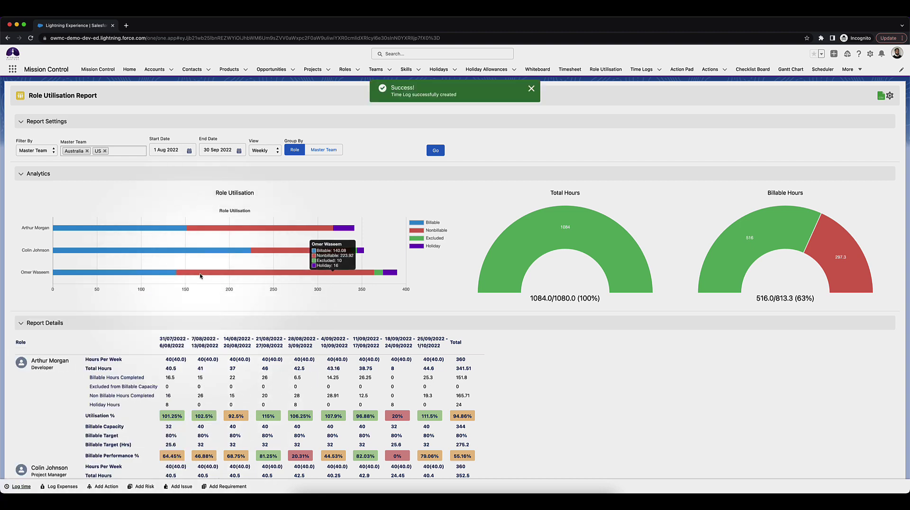
# - Regenerate the report and check the Developer's excluded hours in the utilisation chart and report details
pyautogui.click(430, 152)
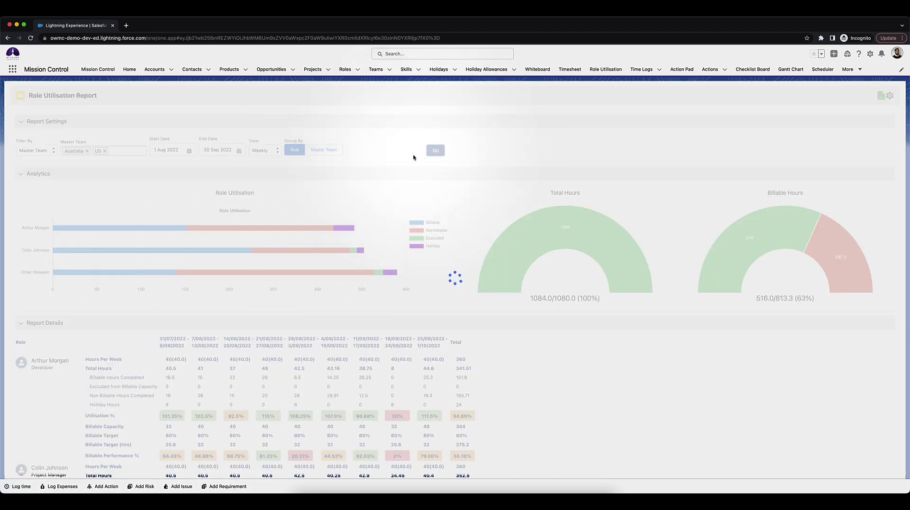
pyautogui.moveTo(333, 230)
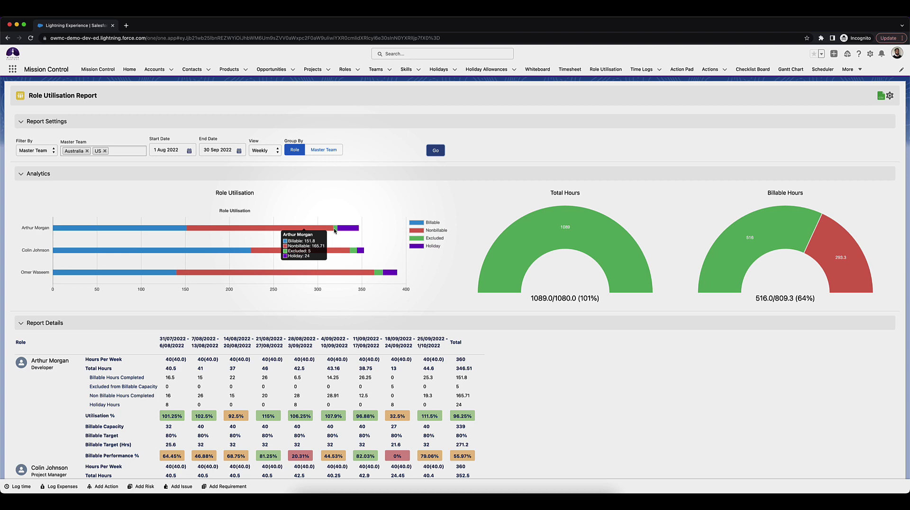
pyautogui.scroll(-10, 335, 231)
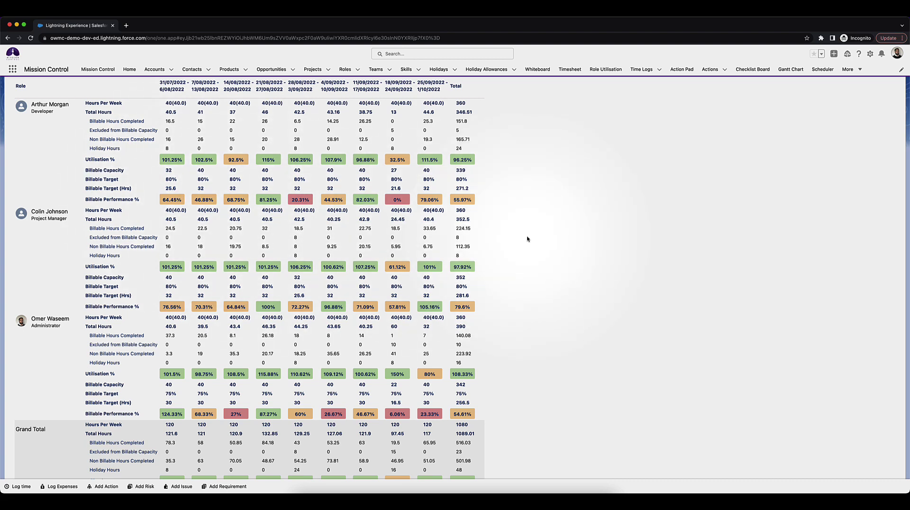
pyautogui.scroll(10, 527, 235)
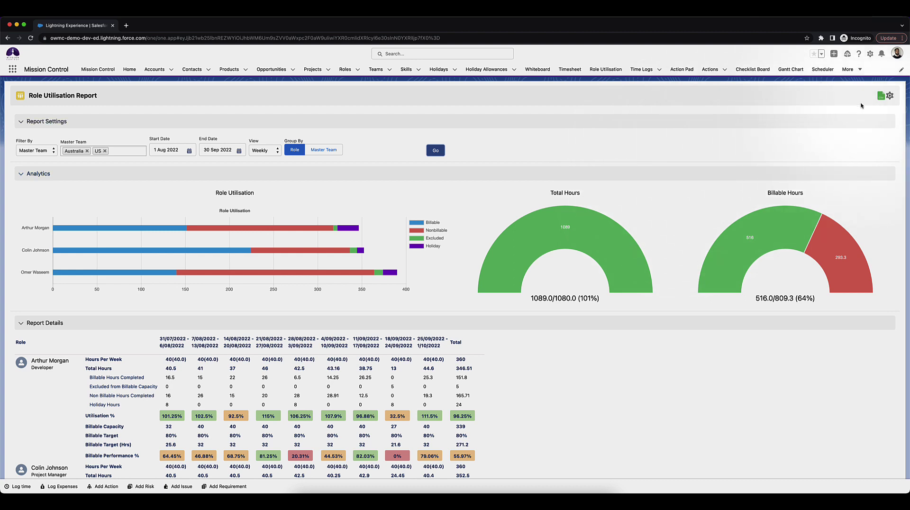
# - Export the role utilisation report and open the downloaded file in Excel
pyautogui.click(879, 97)
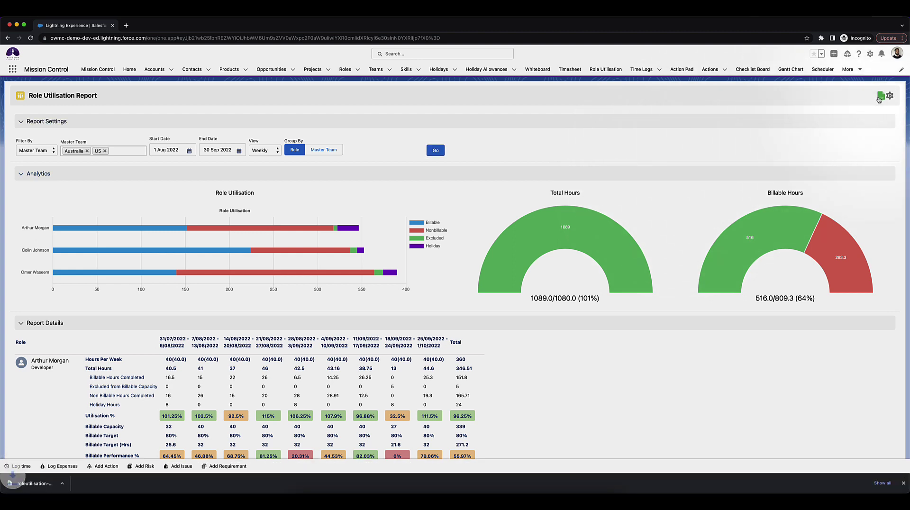
pyautogui.click(41, 483)
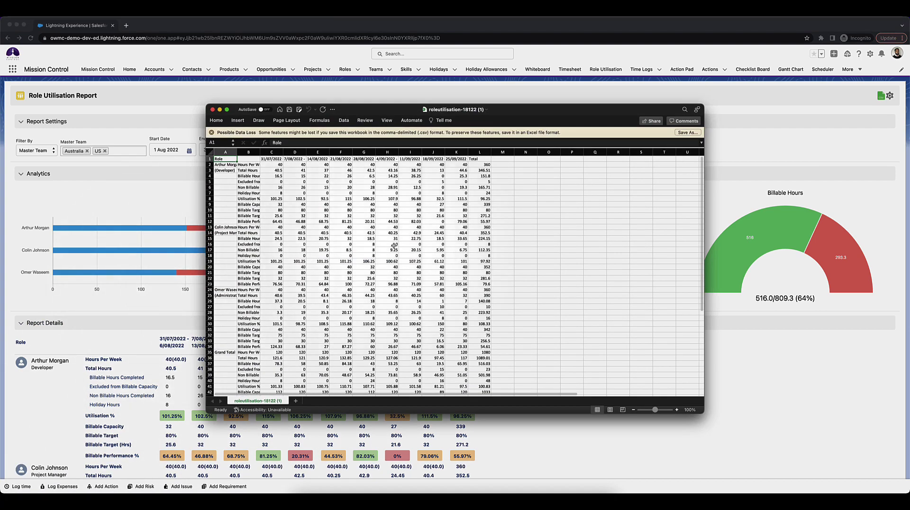